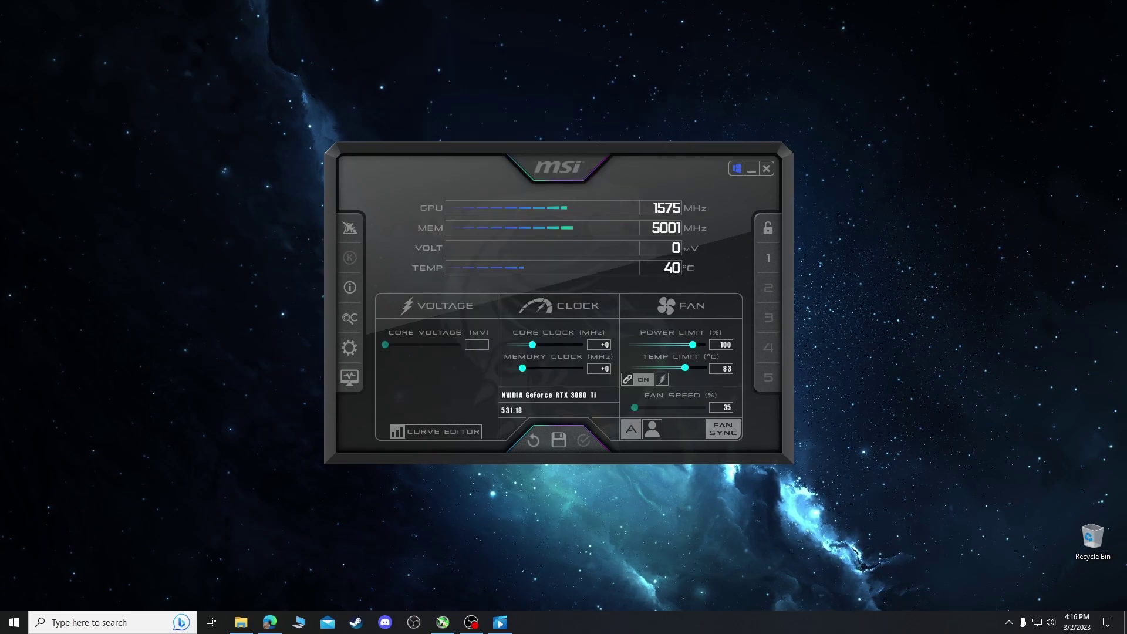
Step: Raise the 781 mV curve point to roughly +256, about 1740 MHz
{"action": "left_click_drag", "start_coordinate": [477, 195], "coordinate": [634, 191]}
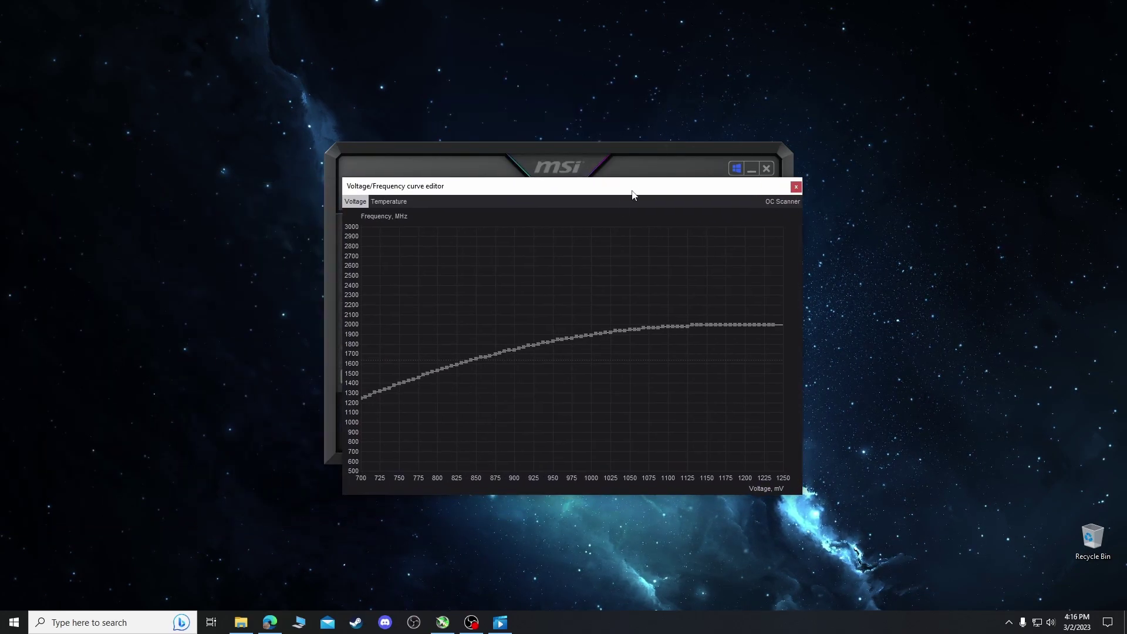
{"action": "left_click", "coordinate": [431, 372]}
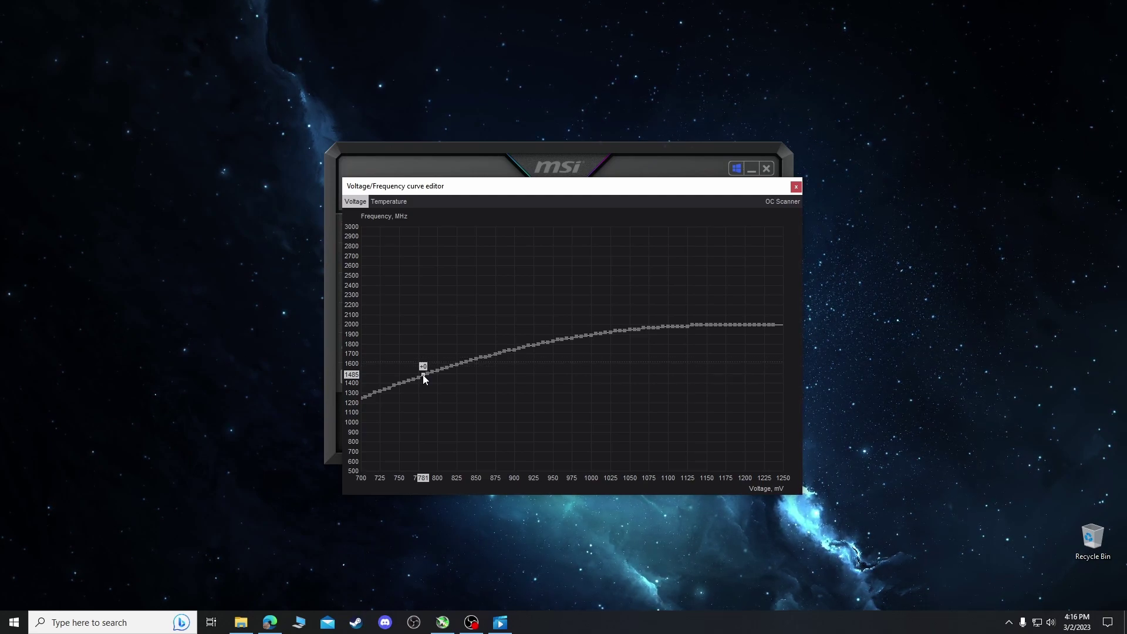
{"action": "left_click_drag", "start_coordinate": [424, 377], "coordinate": [430, 349]}
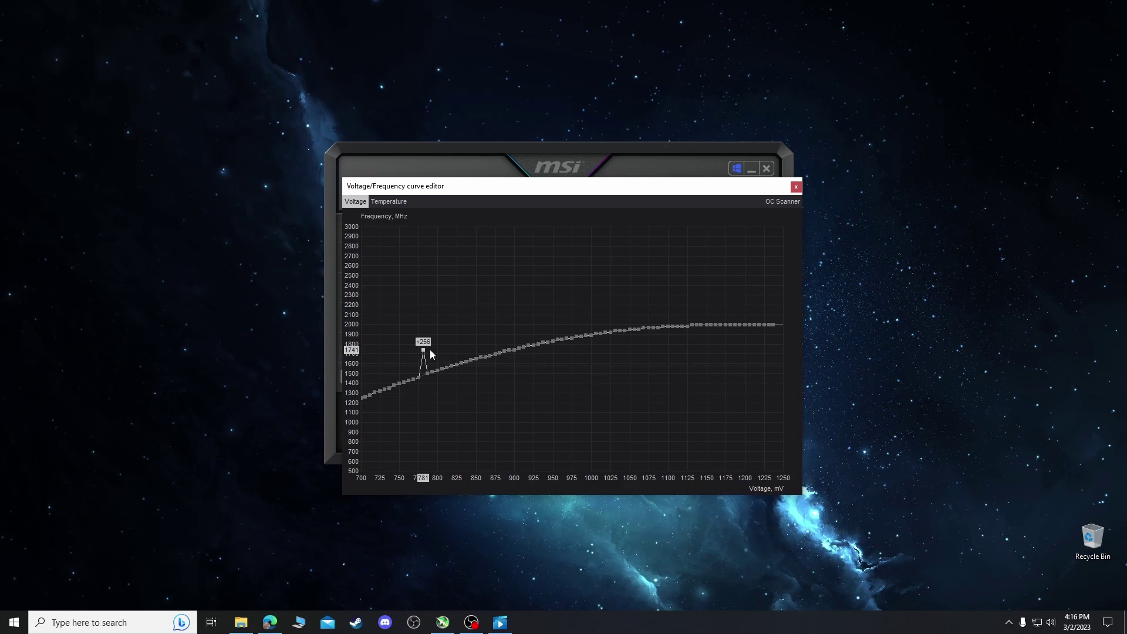
{"action": "left_click_drag", "start_coordinate": [429, 350], "coordinate": [431, 349]}
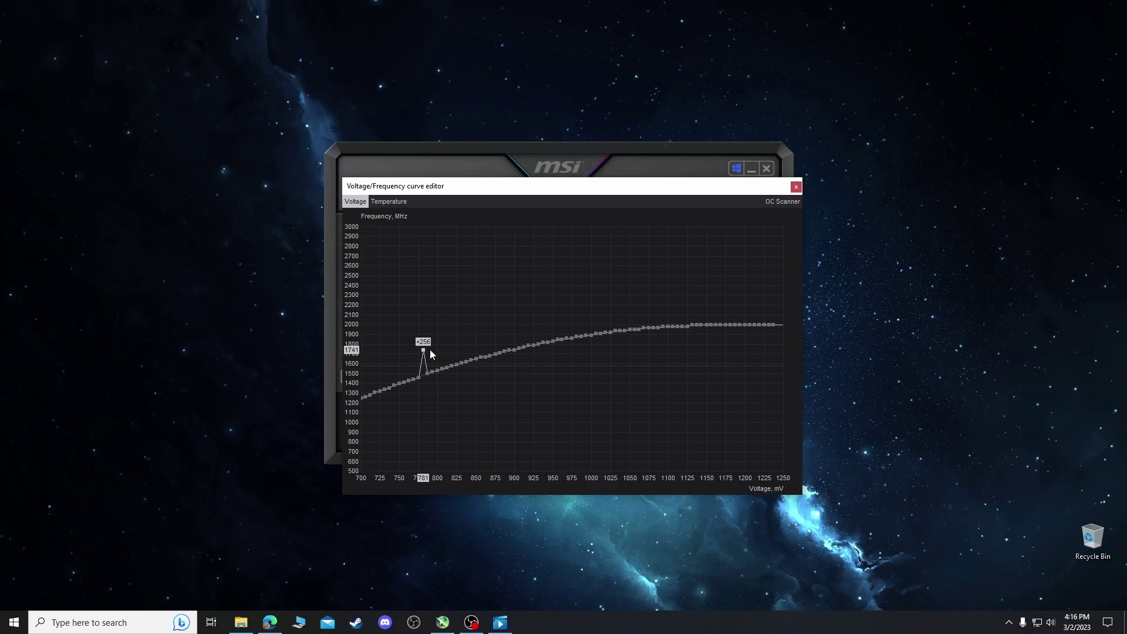
Step: Settle the point at 1740 MHz and flatten every point to its right at that frequency
{"action": "key", "text": "Down"}
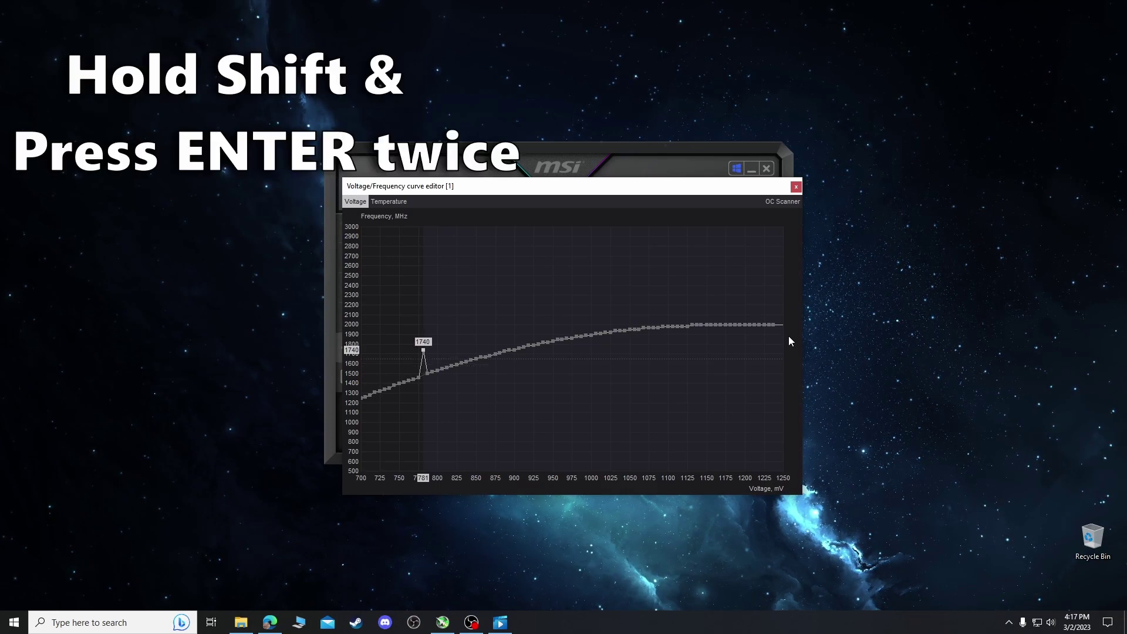
{"action": "key", "text": "shift+Return"}
{"action": "key", "text": "shift+Return"}
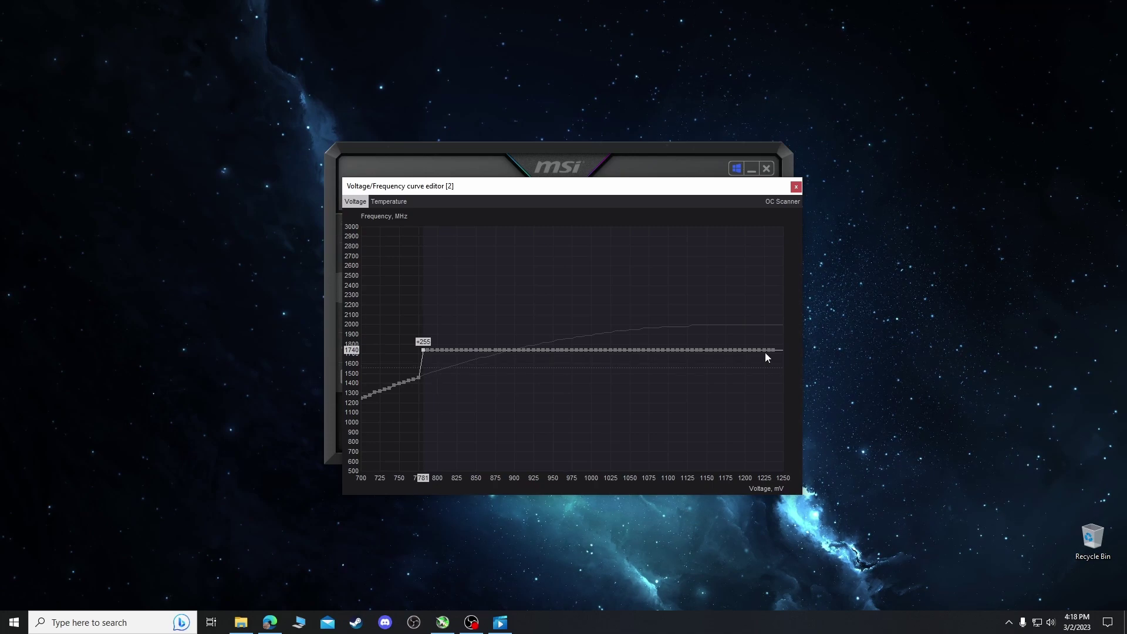
Step: Store the flattened curve in profile slot 3 and apply it to the GPU
{"action": "left_click", "coordinate": [797, 187]}
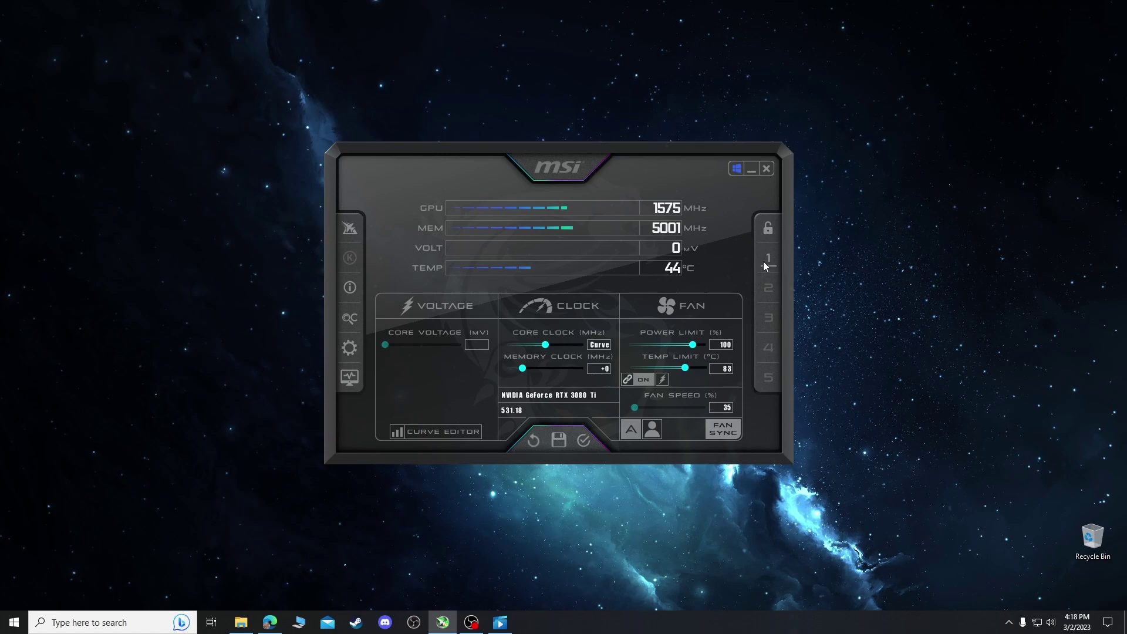
{"action": "left_click", "coordinate": [564, 449]}
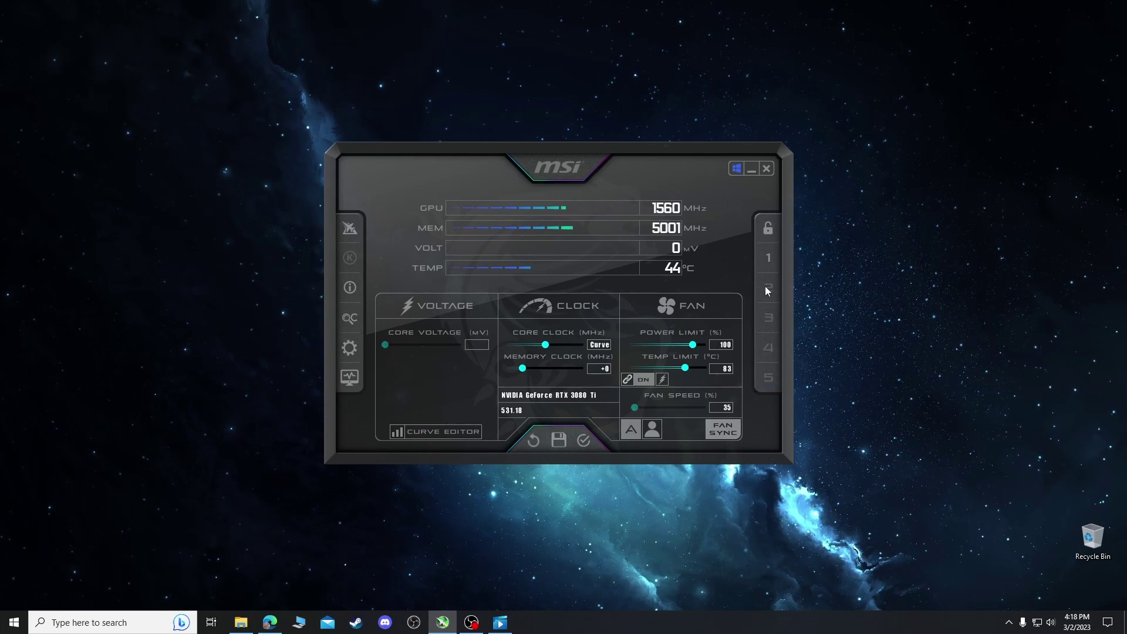
{"action": "left_click", "coordinate": [771, 322]}
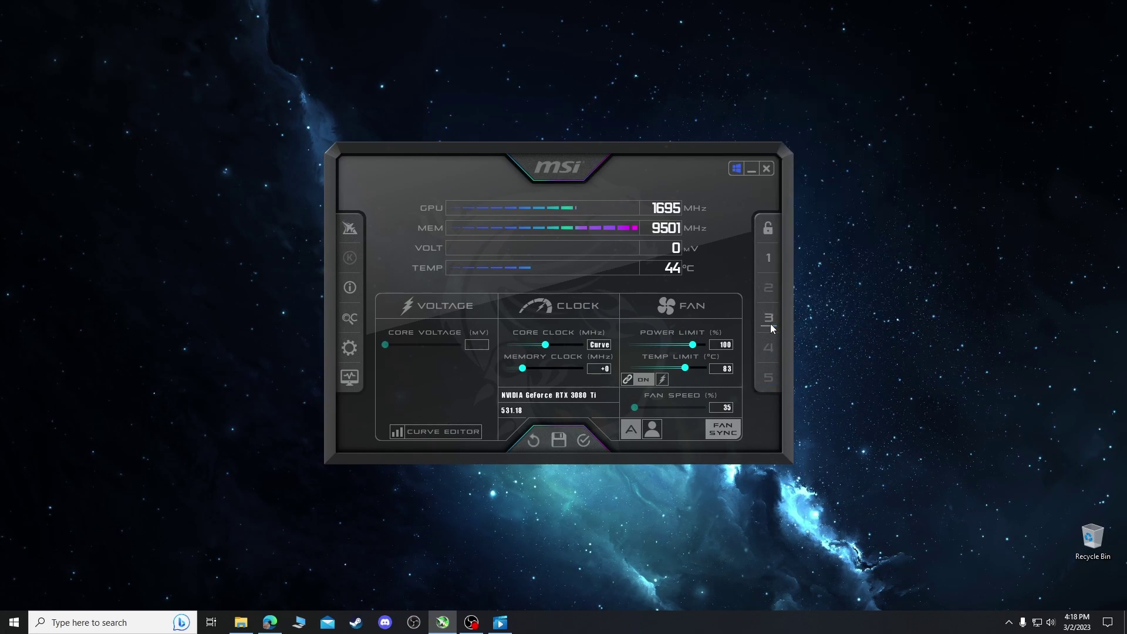
{"action": "left_click", "coordinate": [585, 444]}
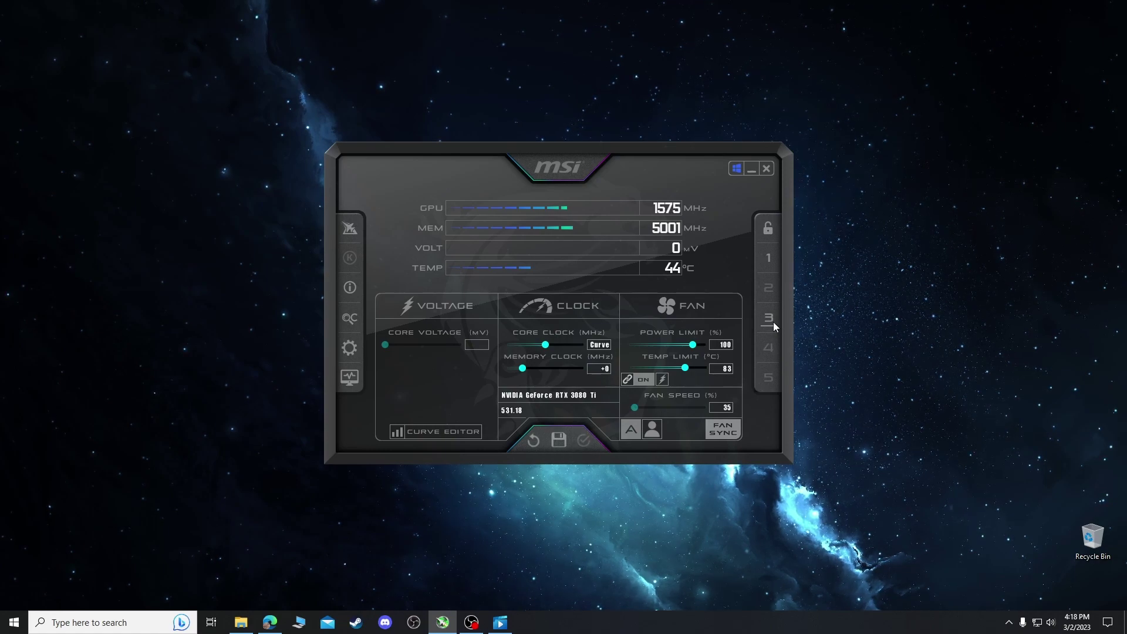